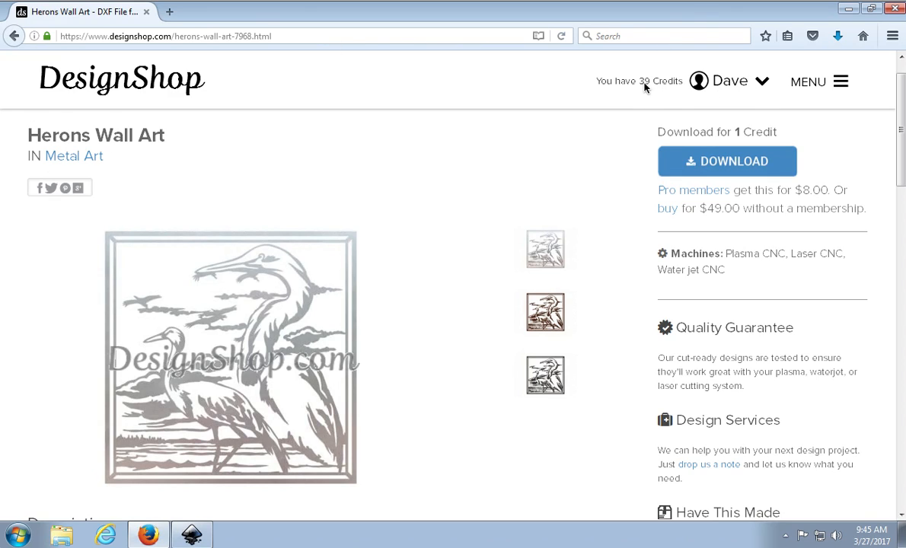
- Download the Herons Wall Art design, save herons-wall-art-7968.zip and check the browser's recent downloads
left_click(793, 257)
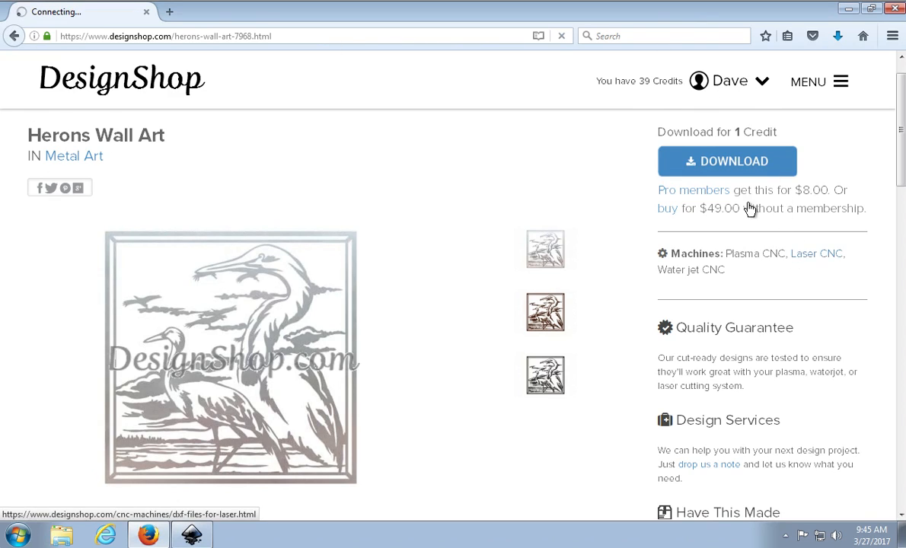
left_click(726, 162)
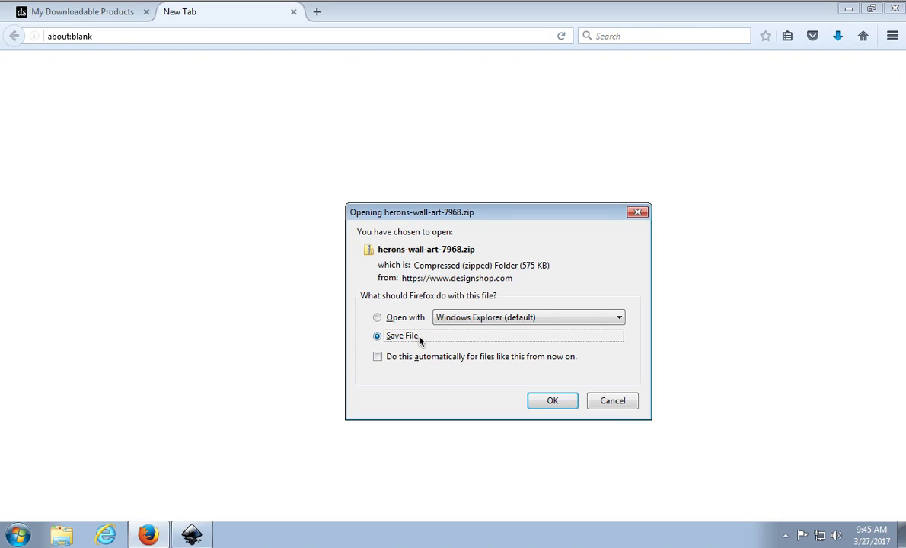
left_click(560, 406)
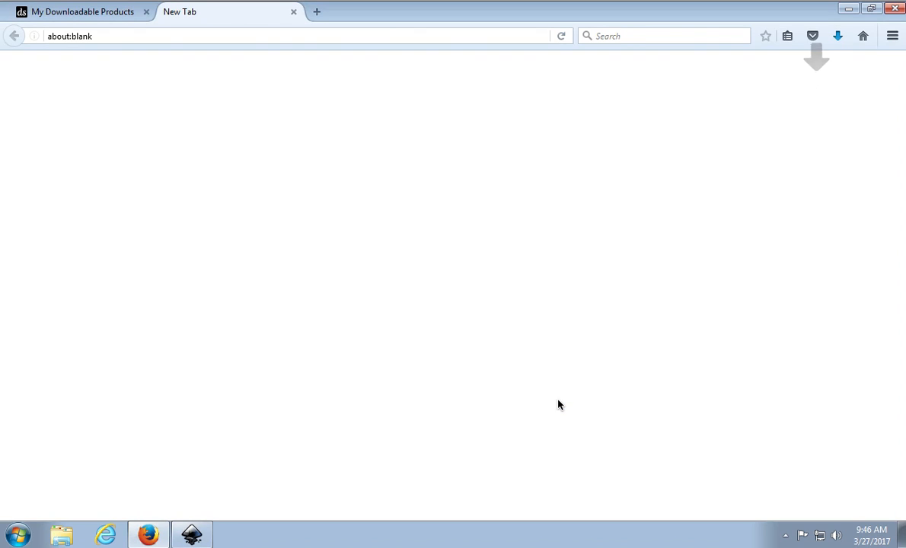
left_click(836, 38)
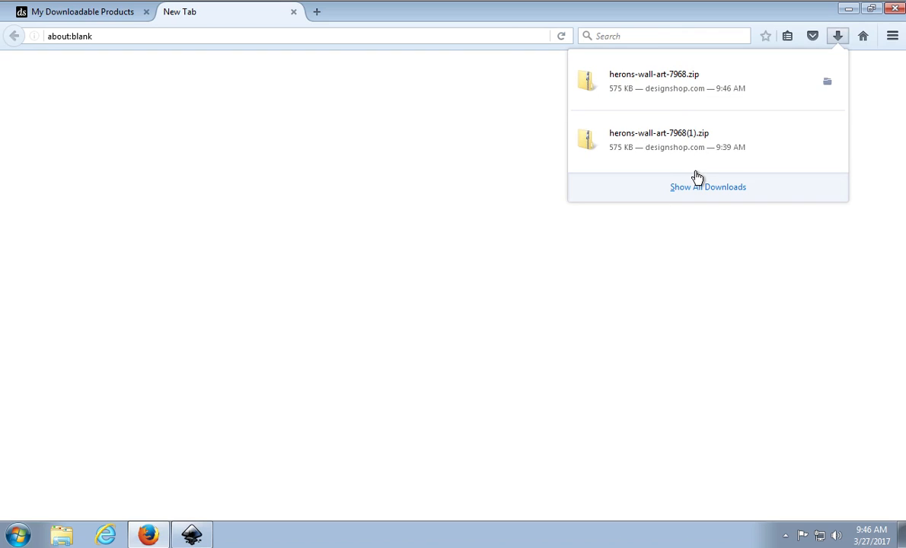
- Open the Downloads folder in Windows Explorer
left_click(20, 536)
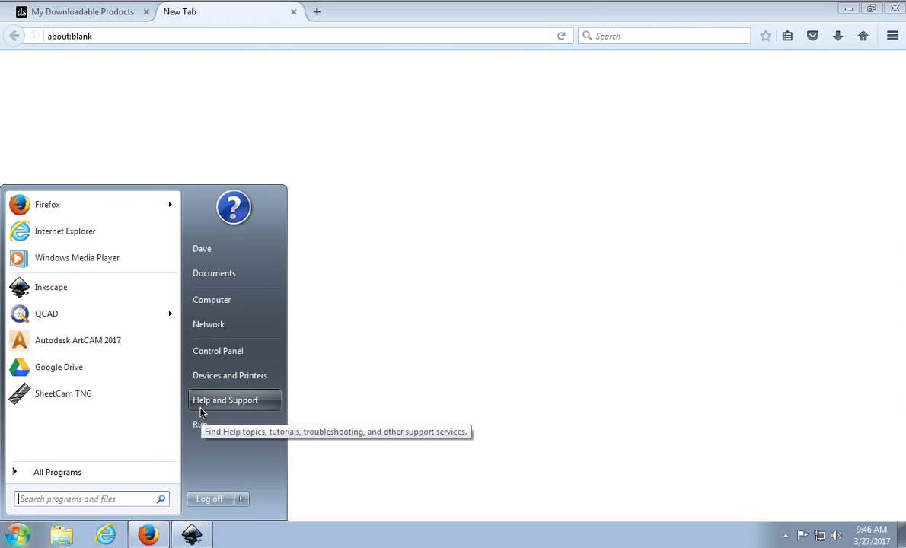
left_click(206, 300)
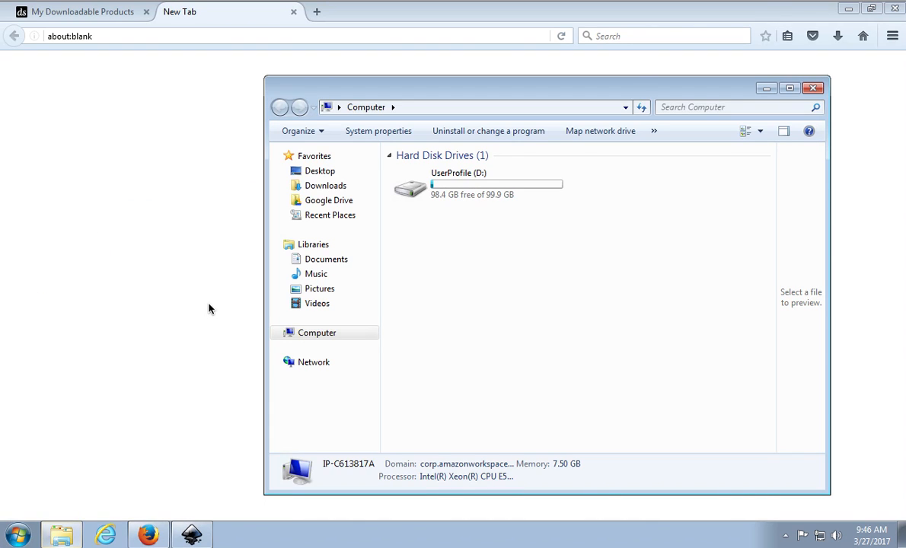
left_click(325, 188)
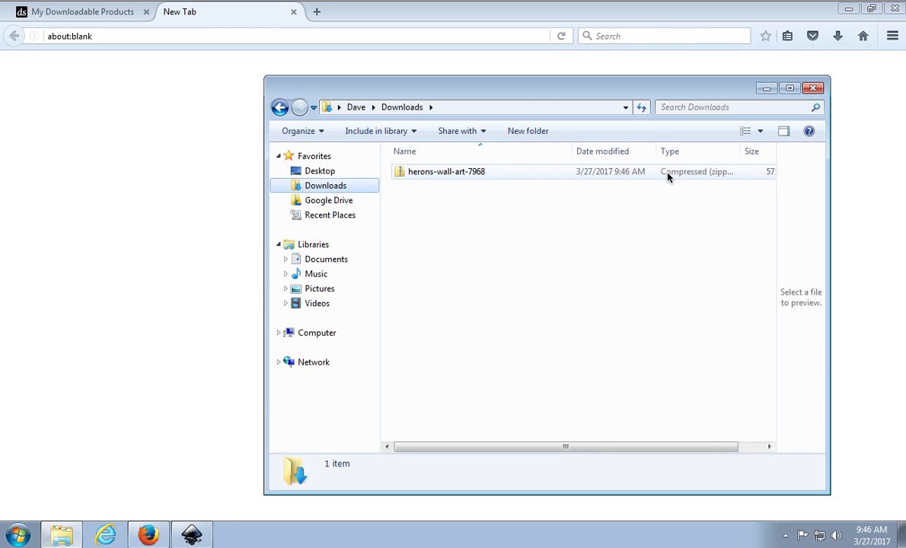
- Extract the herons-wall-art-7968 zip archive into the suggested folder of the same name inside Downloads
left_click(436, 174)
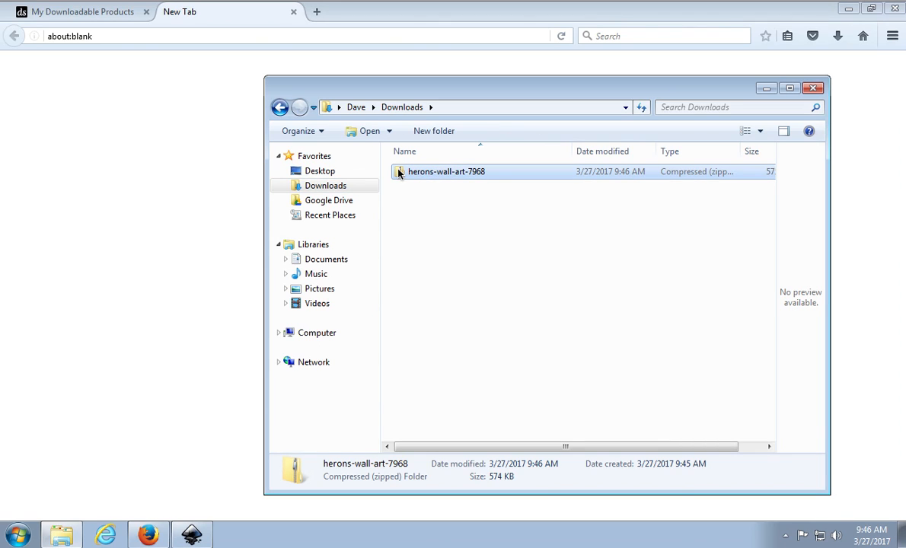
right_click(399, 173)
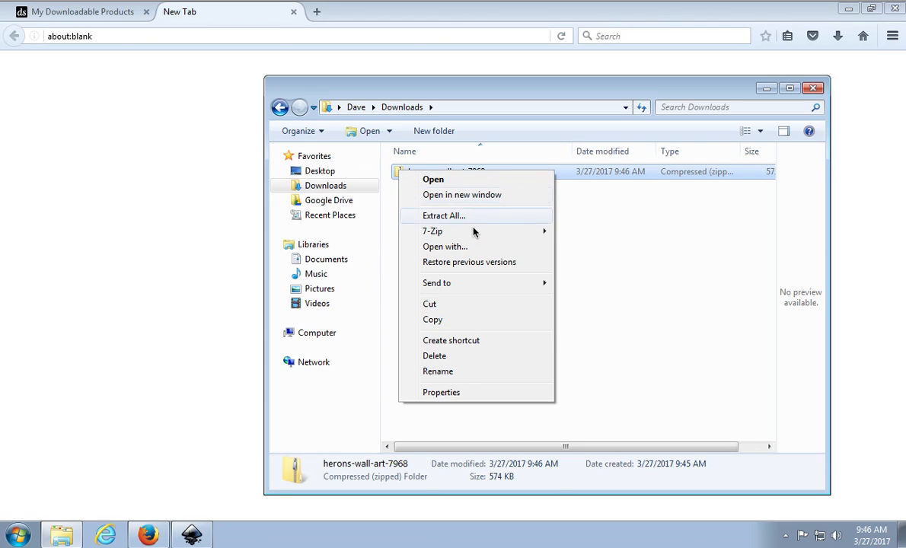
left_click(454, 216)
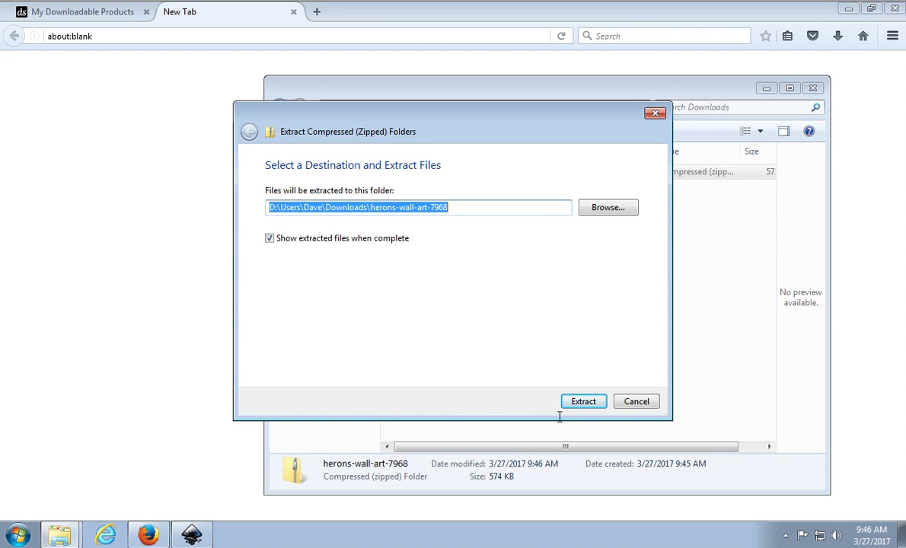
left_click(583, 402)
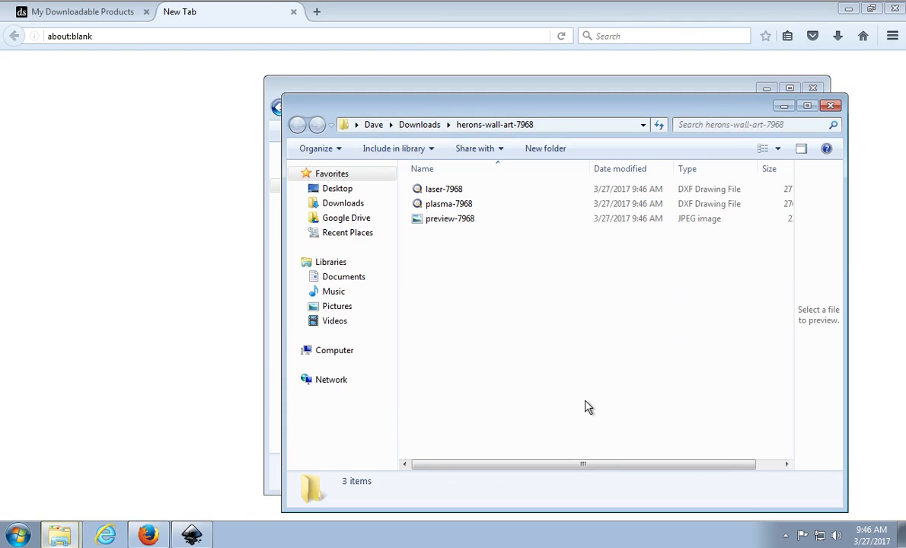
- Reposition the extracted herons-wall-art-7968 window beside the Downloads window and bring it back in front
left_click_drag(611, 106, 513, 107)
left_click_drag(449, 103, 410, 101)
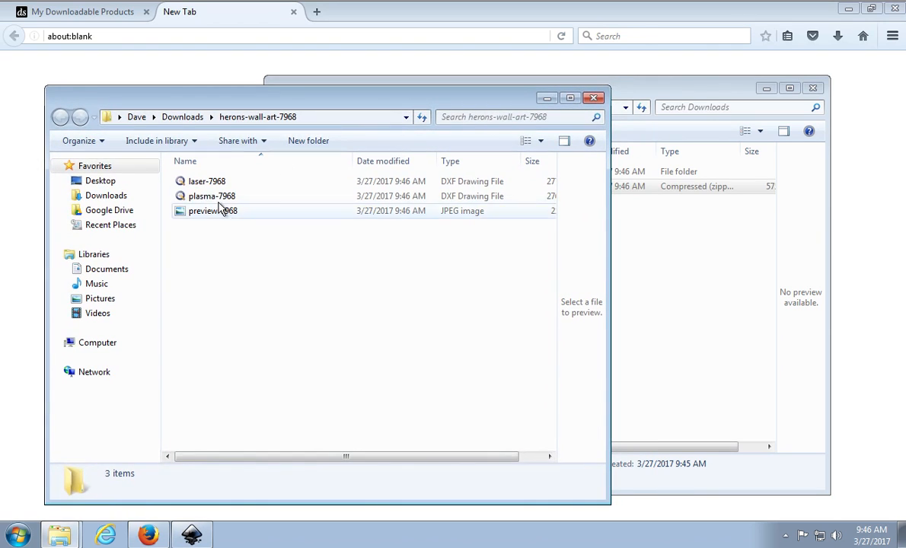
left_click(633, 93)
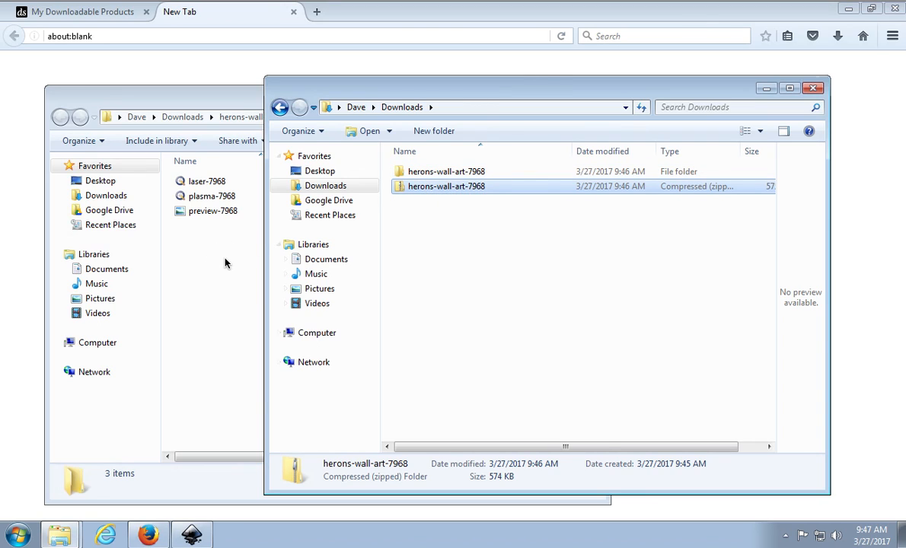
left_click(208, 239)
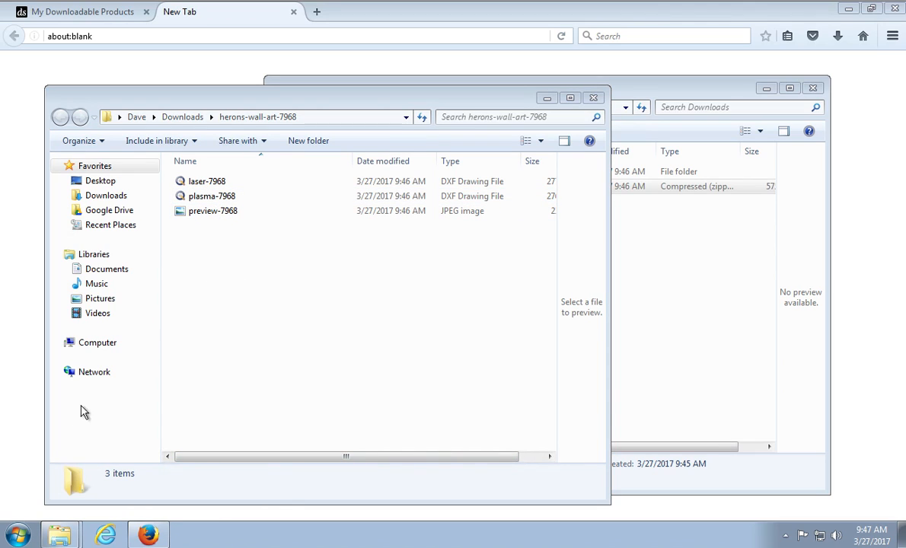
- Launch Inkscape and start importing a file into the new document
left_click(17, 535)
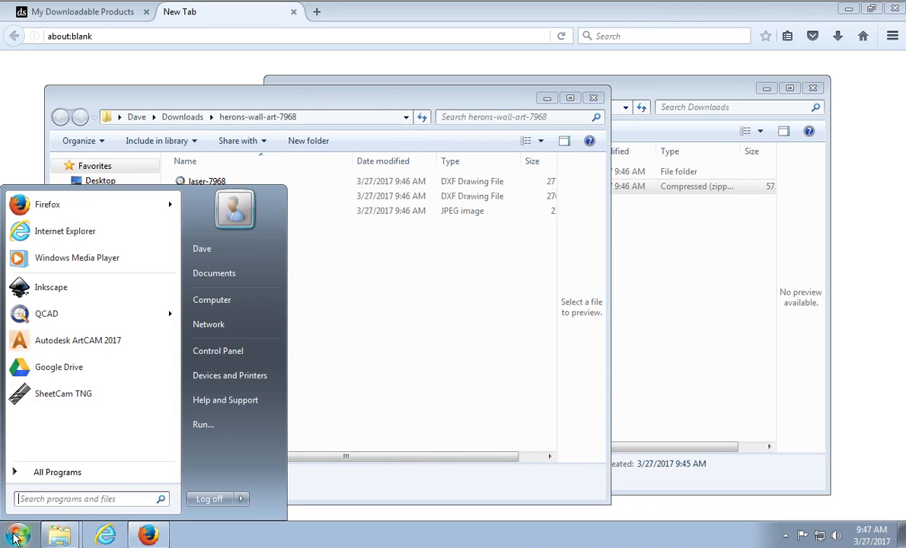
left_click(52, 290)
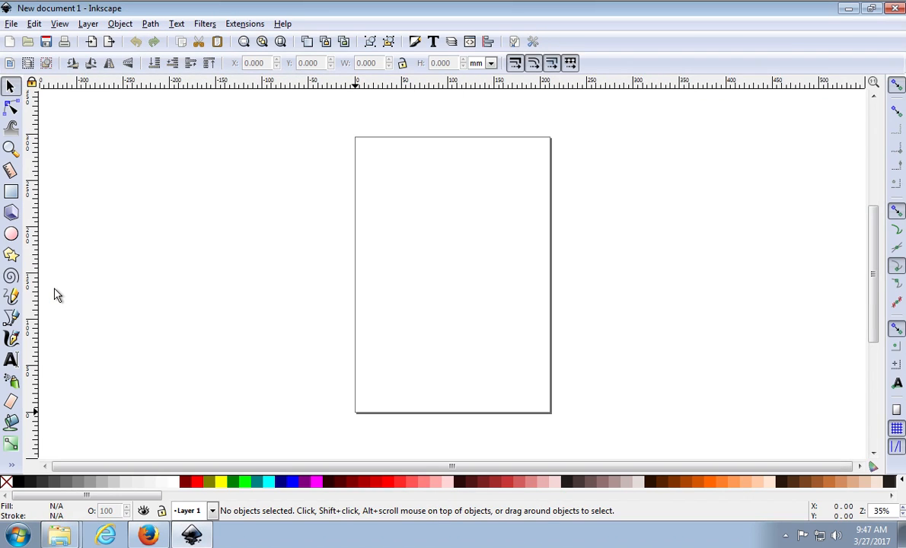
left_click(10, 24)
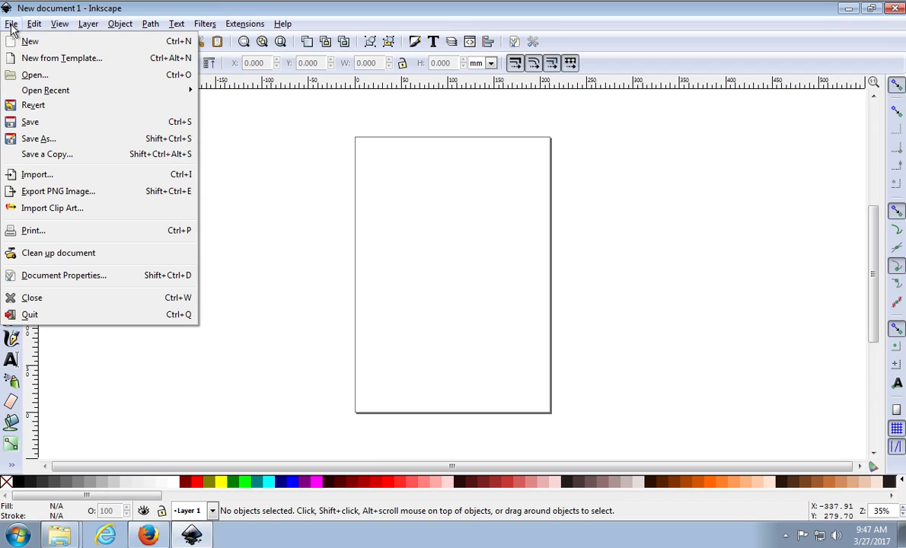
left_click(55, 176)
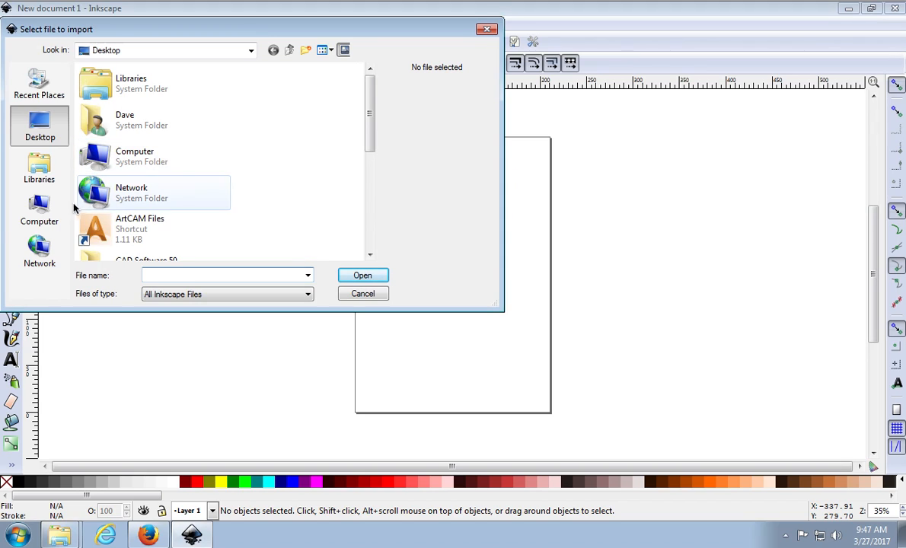
- Import the plasma-7968 DXF from the herons-wall-art-7968 folder in Downloads, using manual scaling with a factor of 1.0
left_click(44, 213)
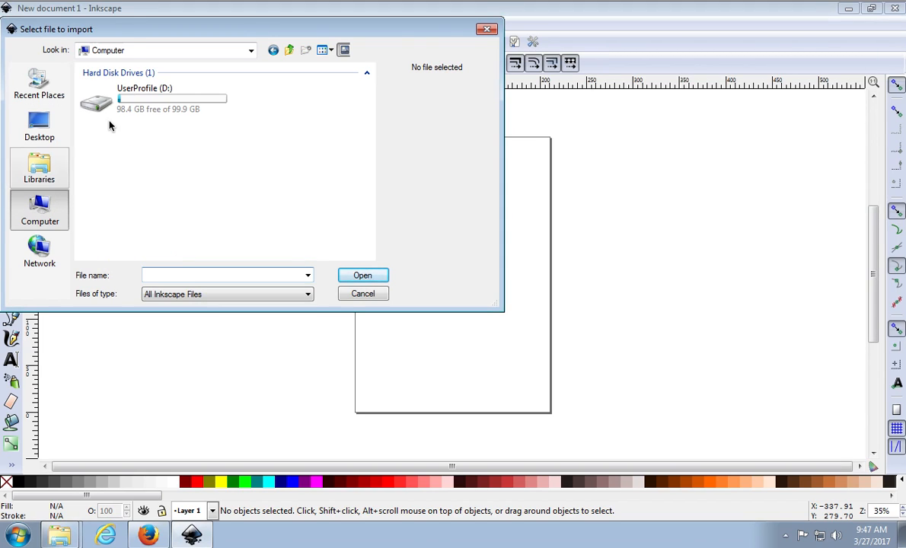
double_click(116, 101)
double_click(103, 87)
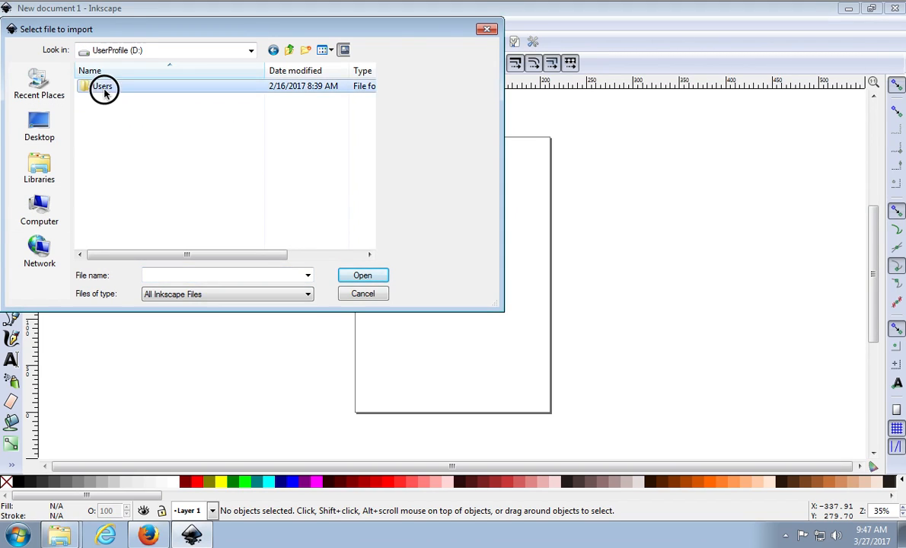
left_click(102, 88)
double_click(102, 87)
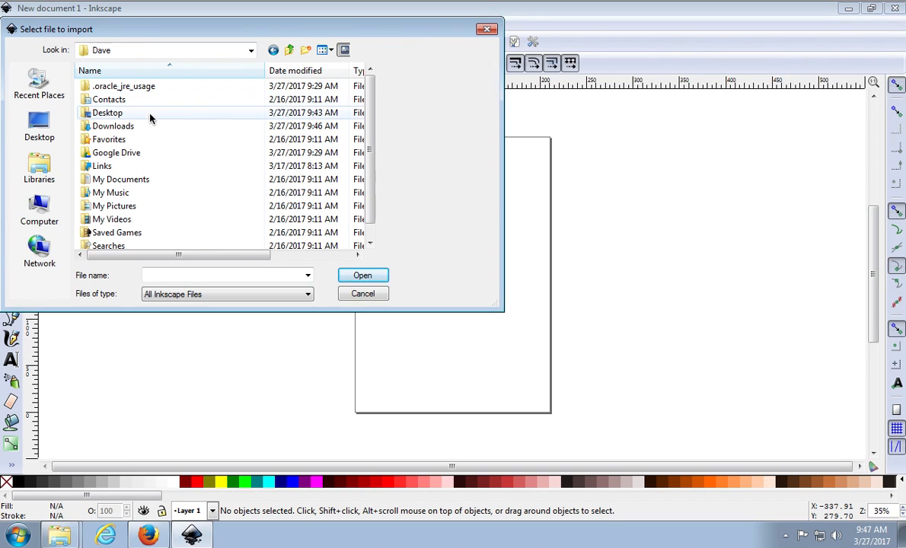
double_click(115, 126)
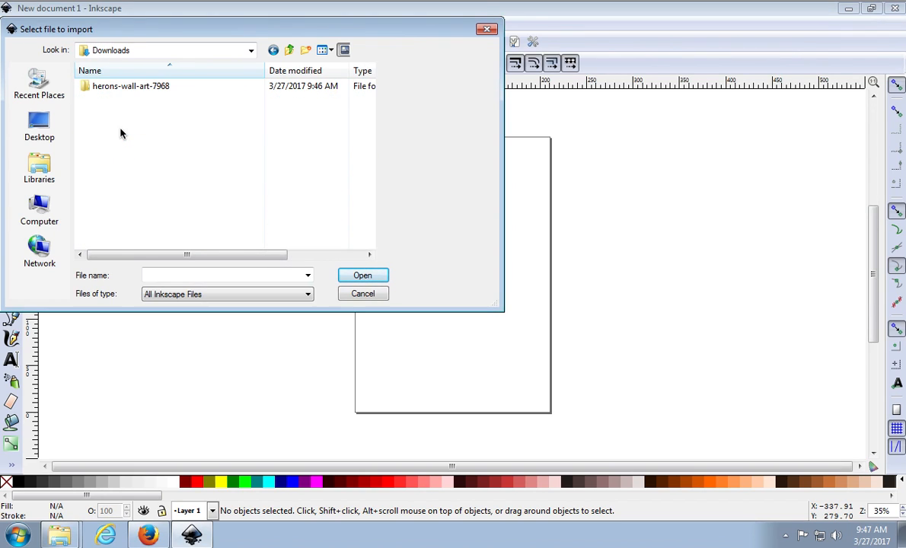
double_click(120, 88)
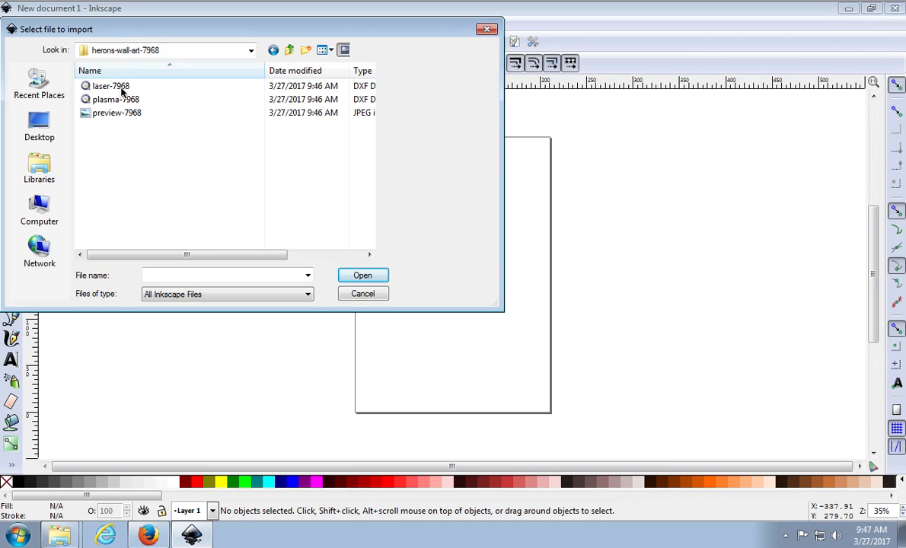
left_click(129, 99)
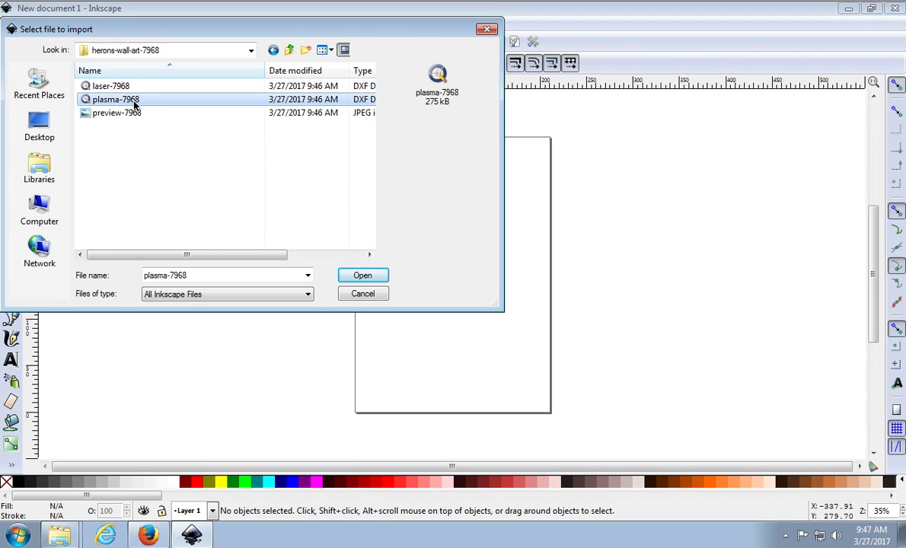
left_click(362, 275)
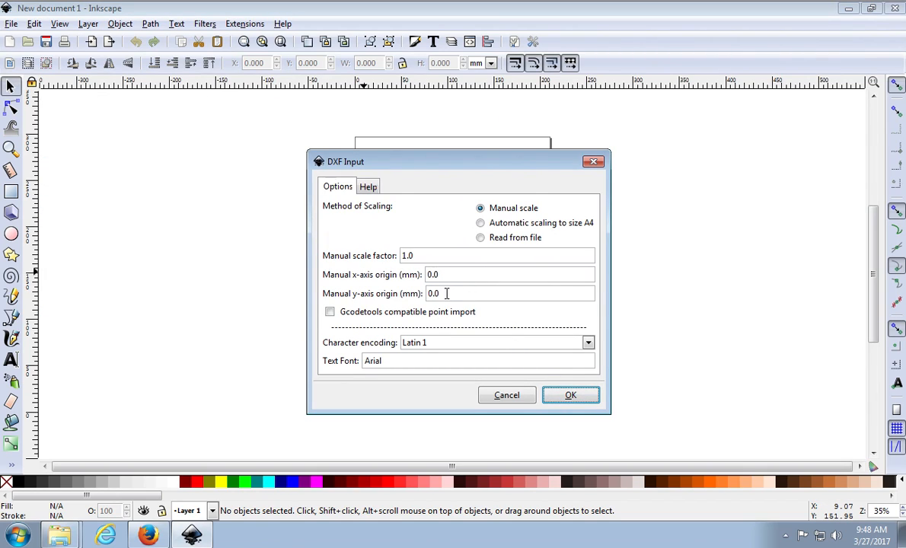
left_click(571, 398)
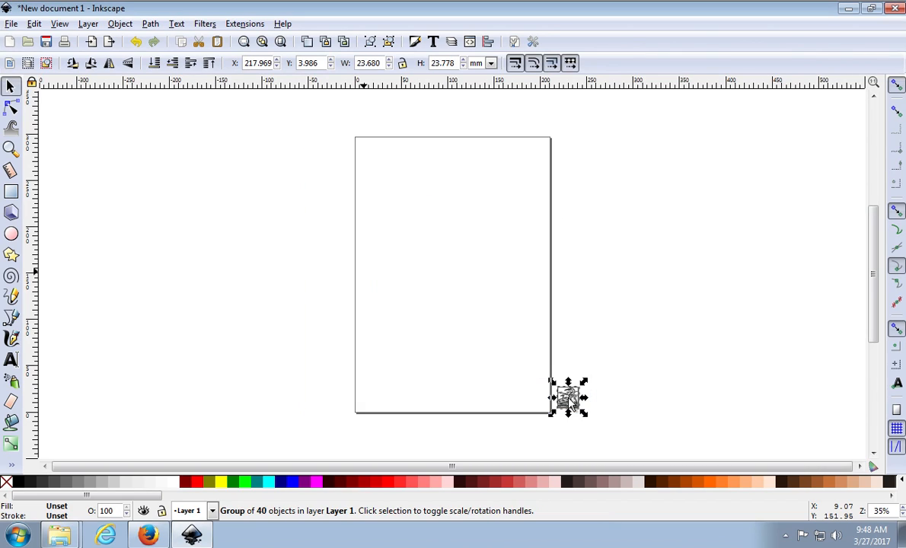
- Move the imported heron drawing inside the page's lower-left corner at about X 10 mm, Y 8 mm, and inspect it up close
left_click_drag(571, 400, 340, 391)
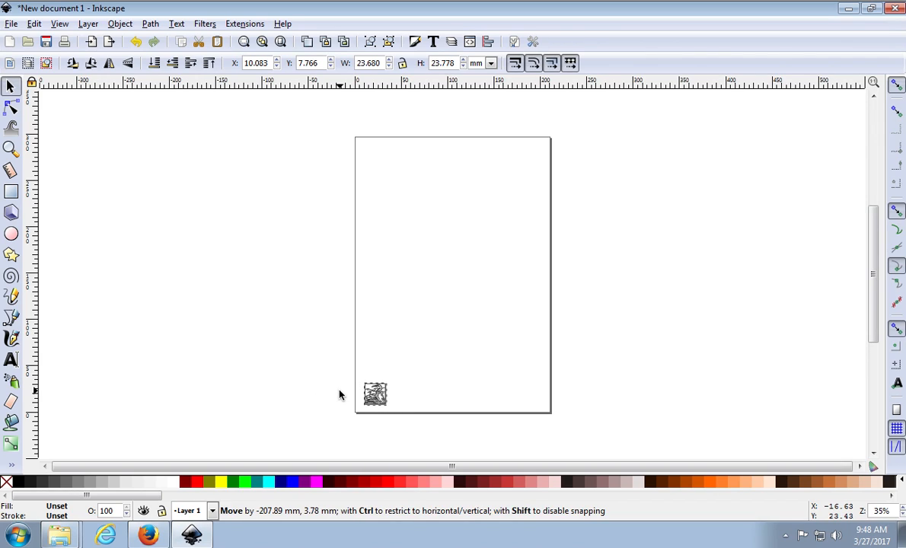
left_click(410, 355)
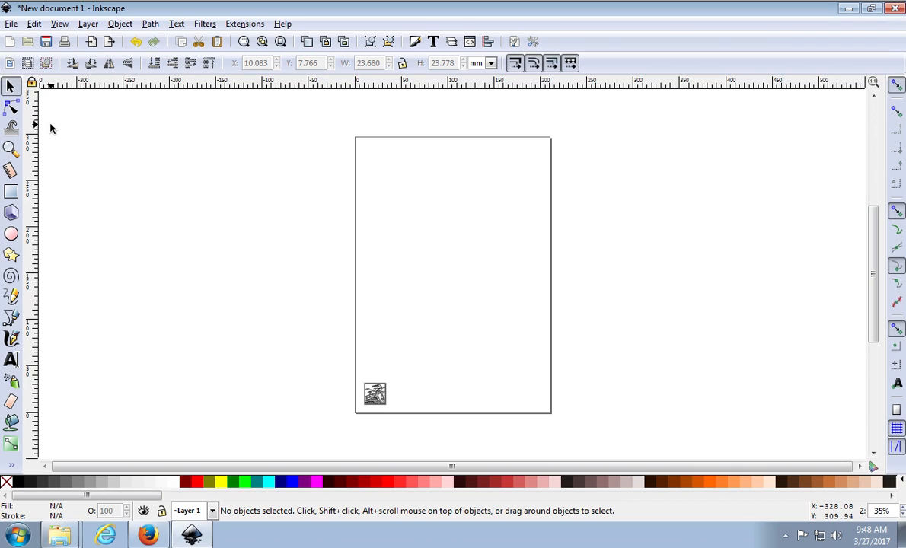
left_click(10, 149)
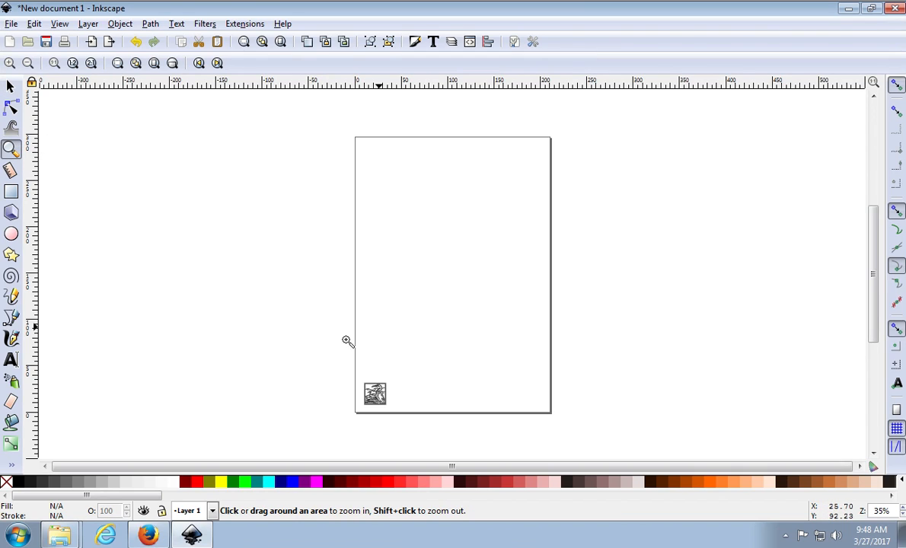
left_click_drag(346, 364, 411, 412)
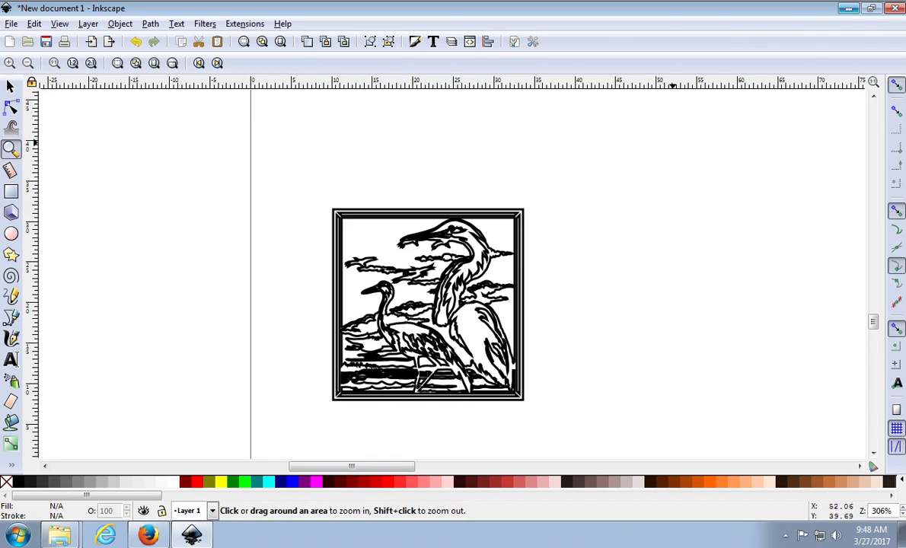
- Close Inkscape without saving the document
left_click(895, 8)
left_click(366, 322)
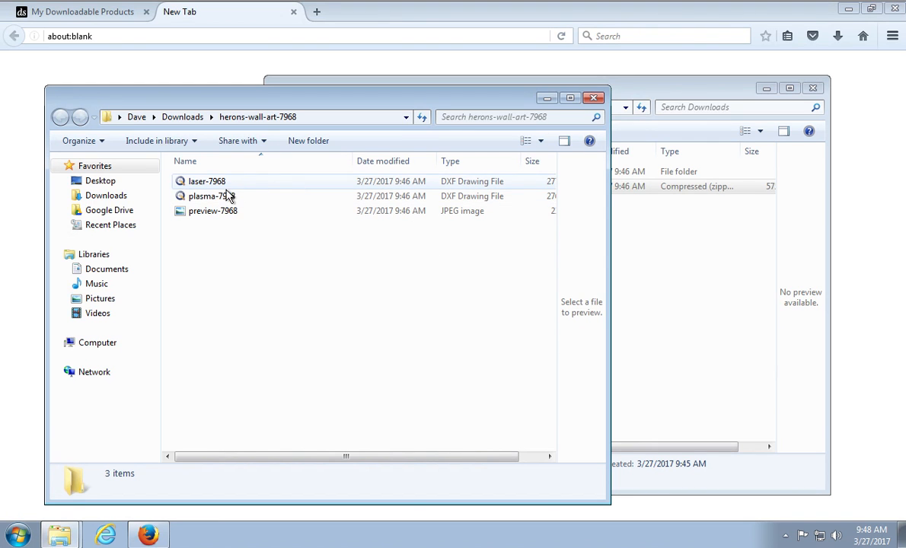
- Launch QCAD with a new empty drawing
left_click(16, 536)
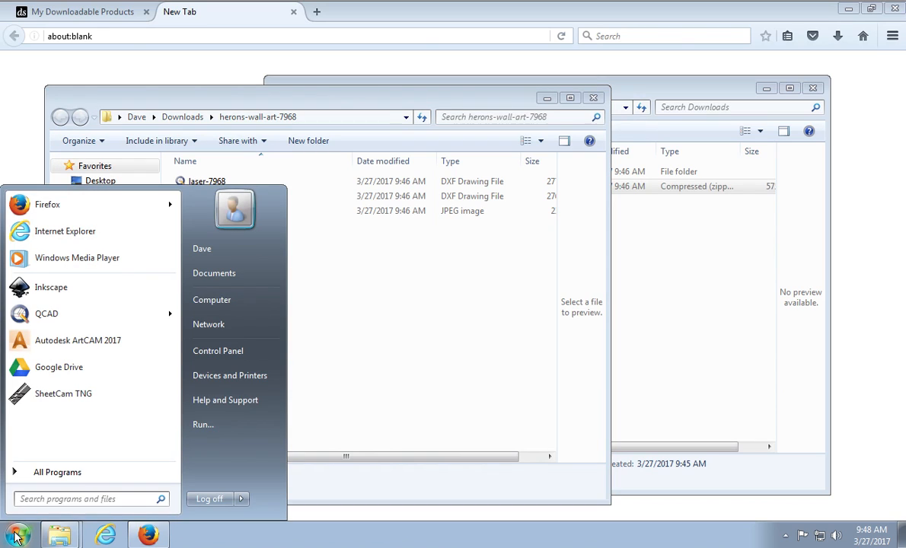
mouse_move(51, 318)
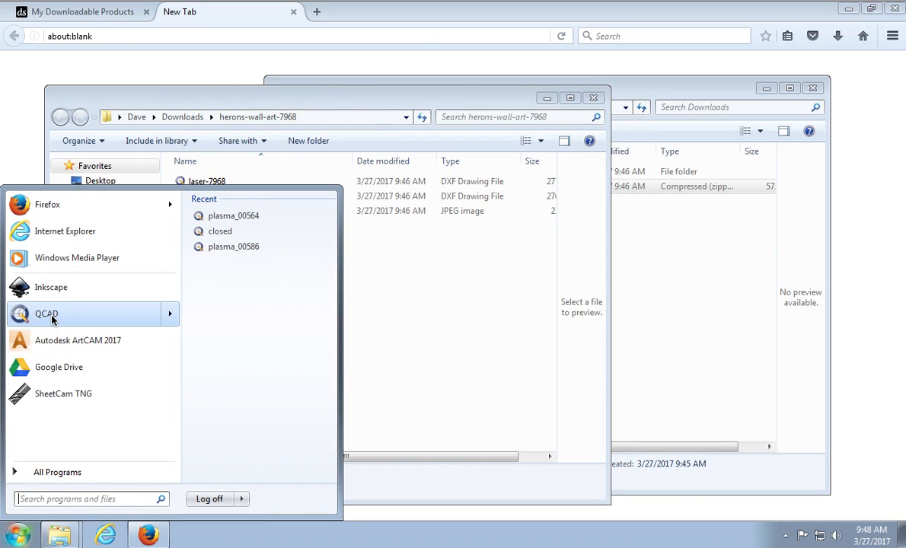
left_click(42, 318)
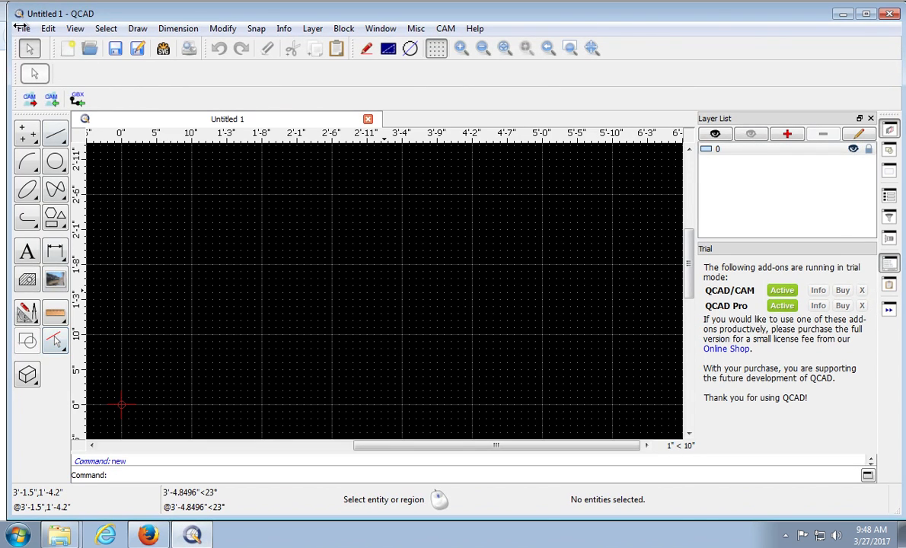
- Import plasma-7968.dxf from the herons-wall-art-7968 folder at scale 1 and place it near the origin at 1",1"
left_click(23, 28)
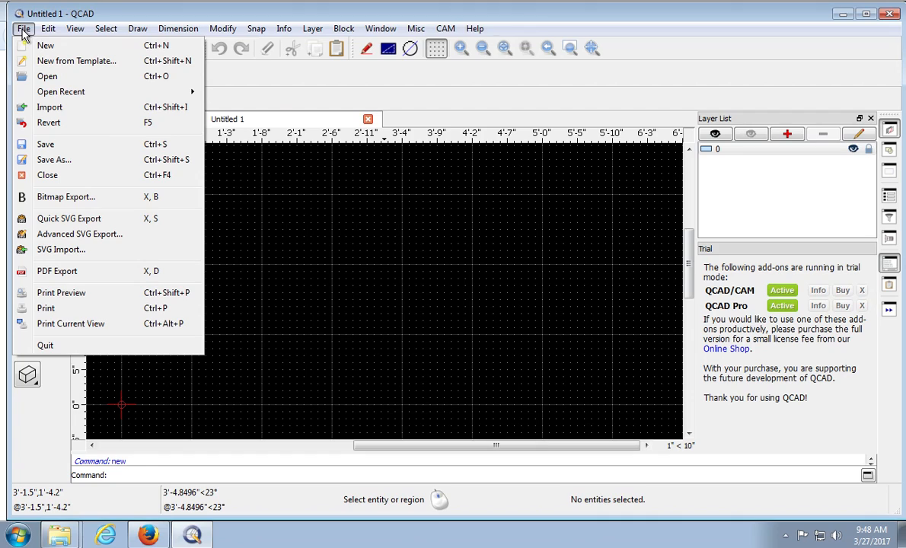
left_click(84, 107)
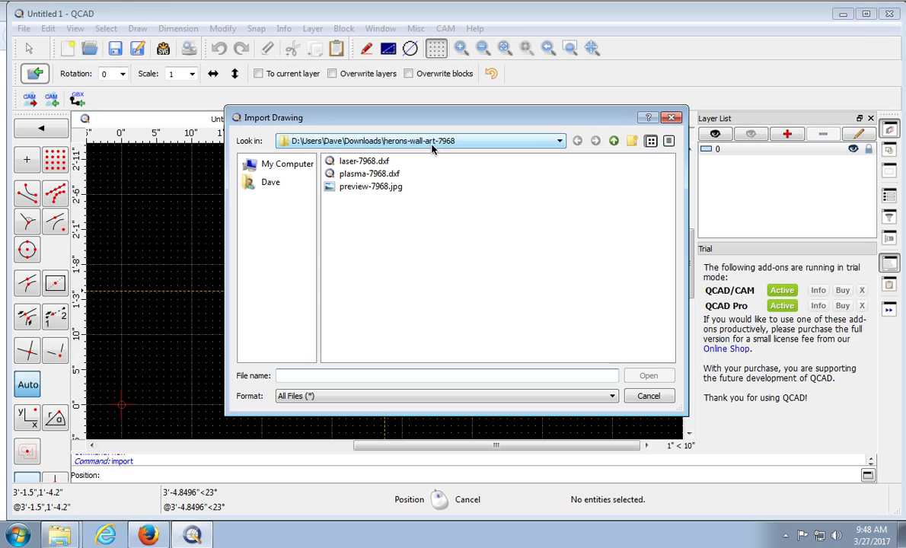
left_click(371, 173)
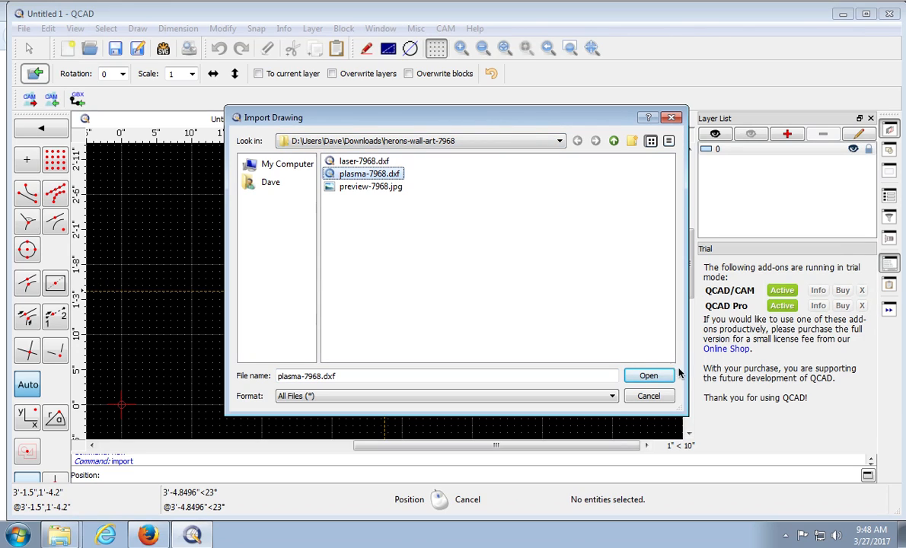
left_click(649, 376)
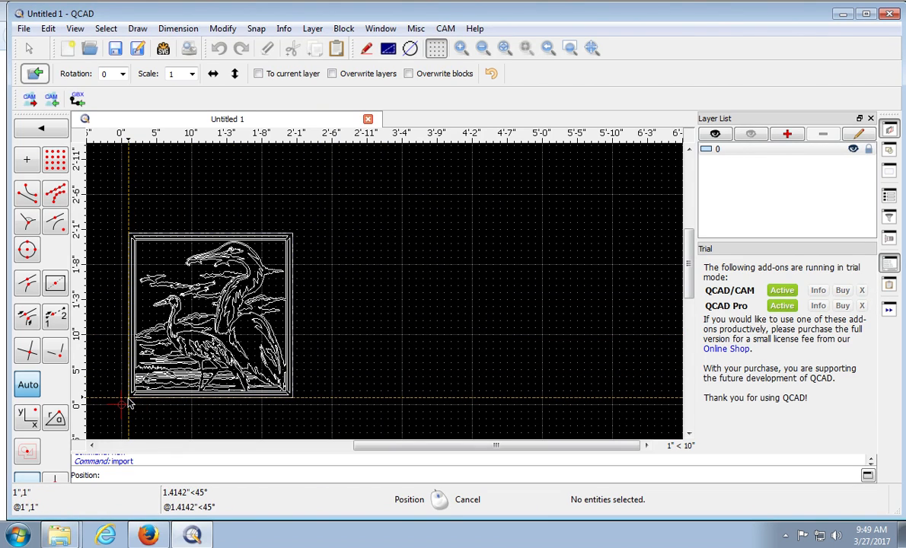
left_click(128, 398)
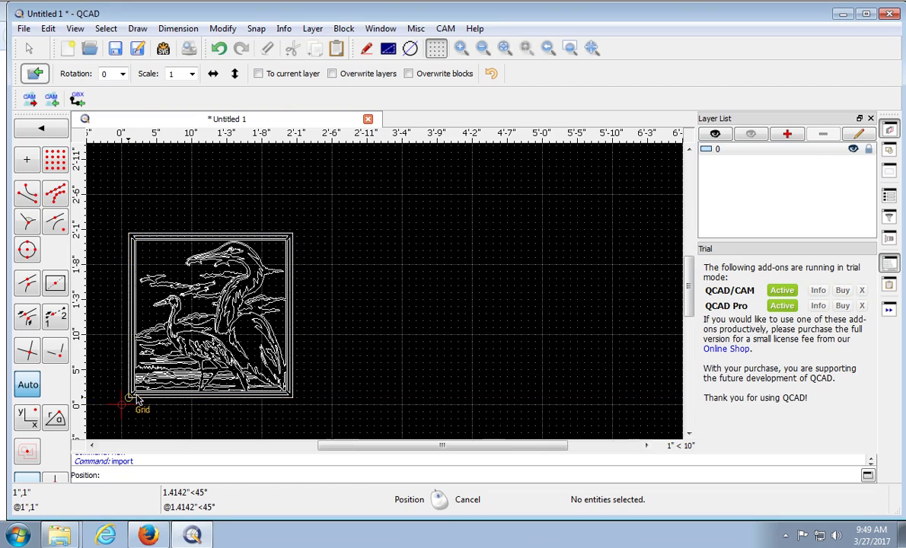
right_click(424, 405)
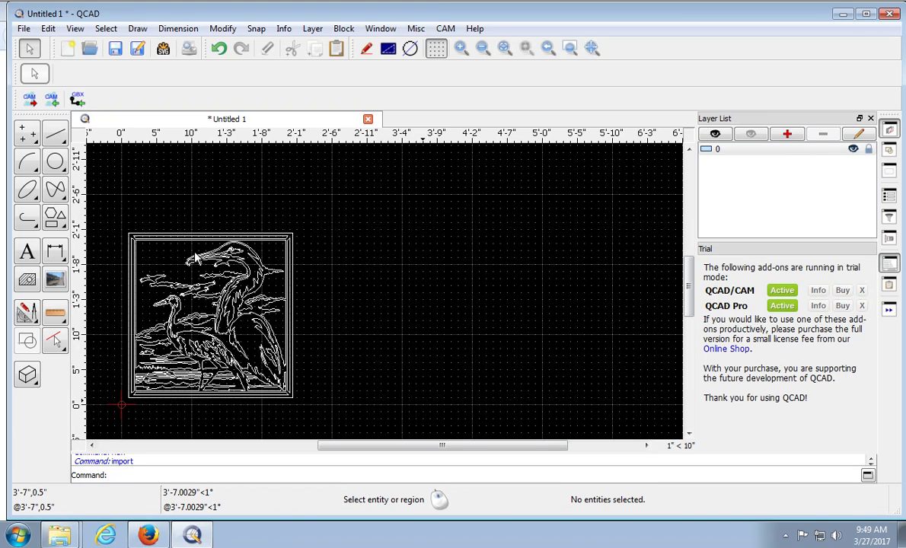
- Scale the whole heron drawing about the origin with independent factors X 1.3 and Y 1, replacing the original, and deselect it
mouse_move(107, 206)
left_mouse_down()
mouse_move(293, 394)
mouse_move(336, 419)
left_mouse_up()
left_click(220, 28)
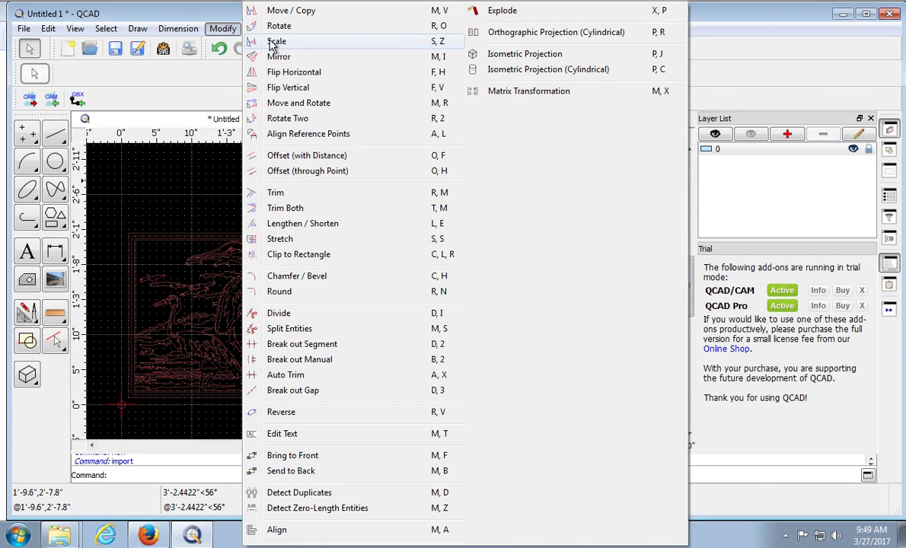
left_click(274, 42)
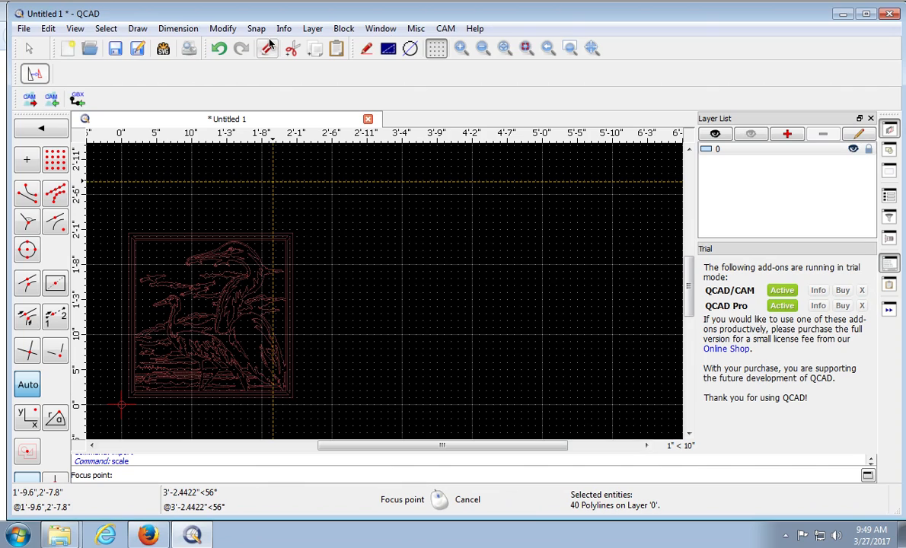
left_click(122, 405)
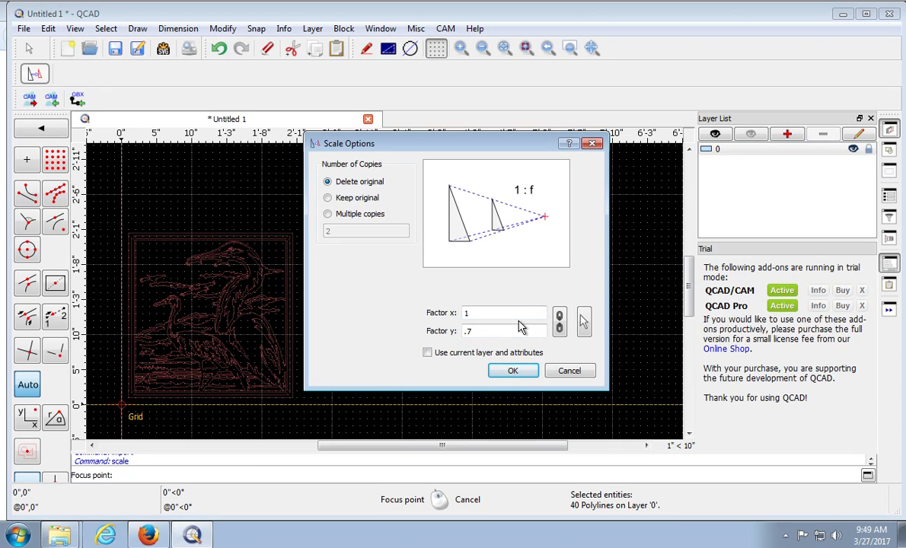
left_click(562, 333)
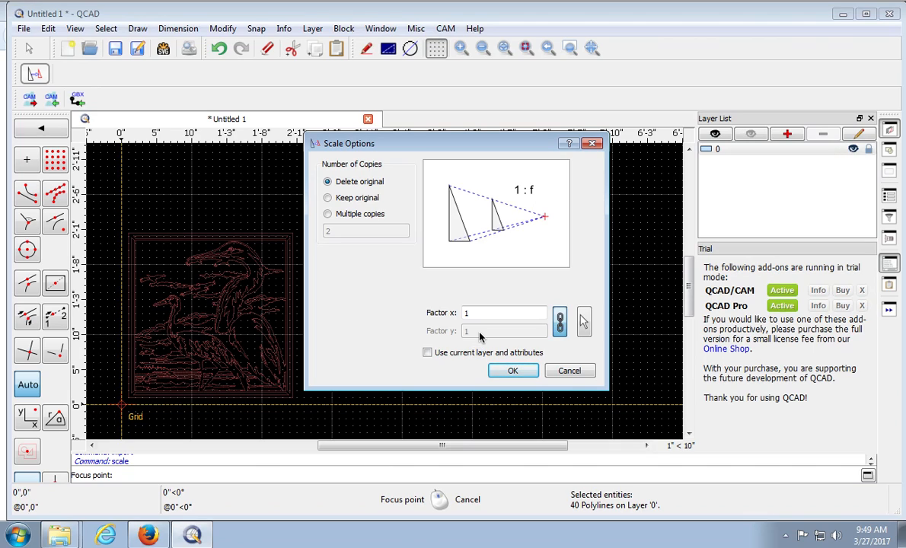
left_click(559, 321)
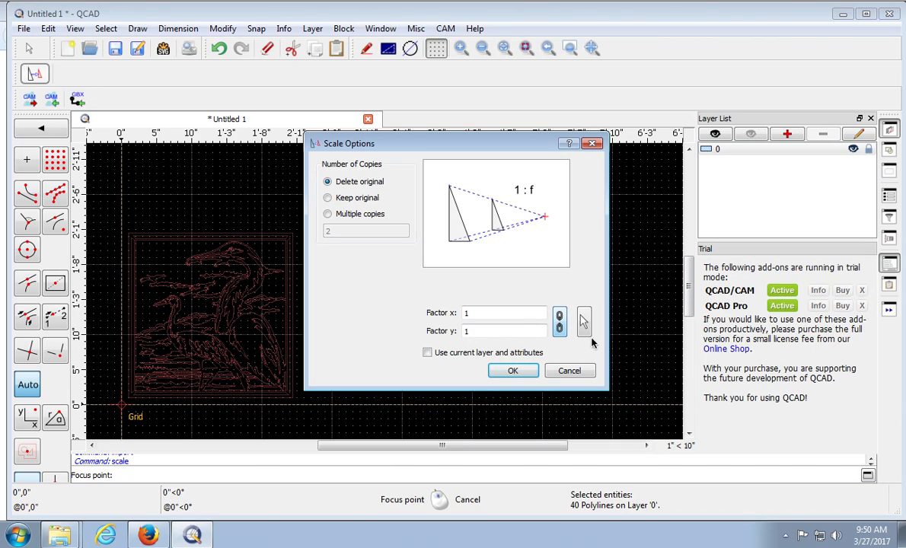
left_click(472, 313)
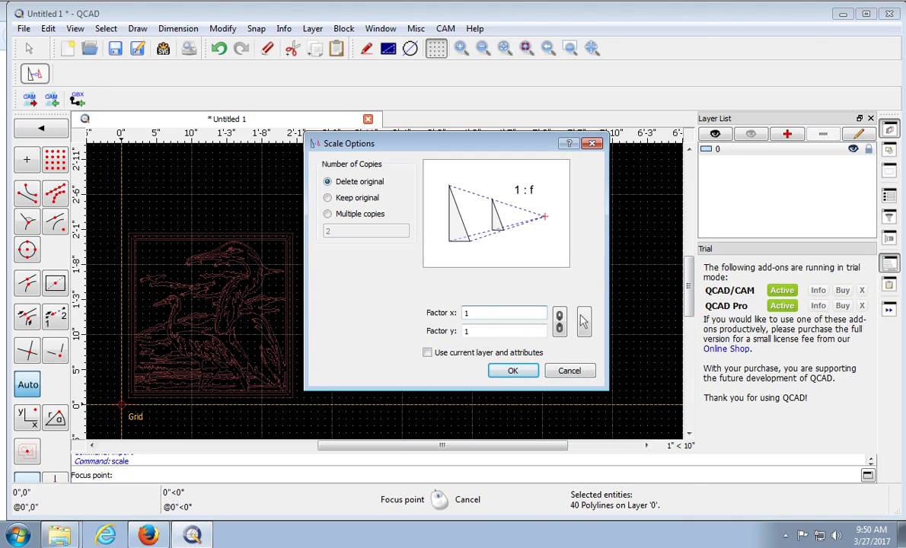
type(".3")
left_click(490, 329)
left_click(513, 371)
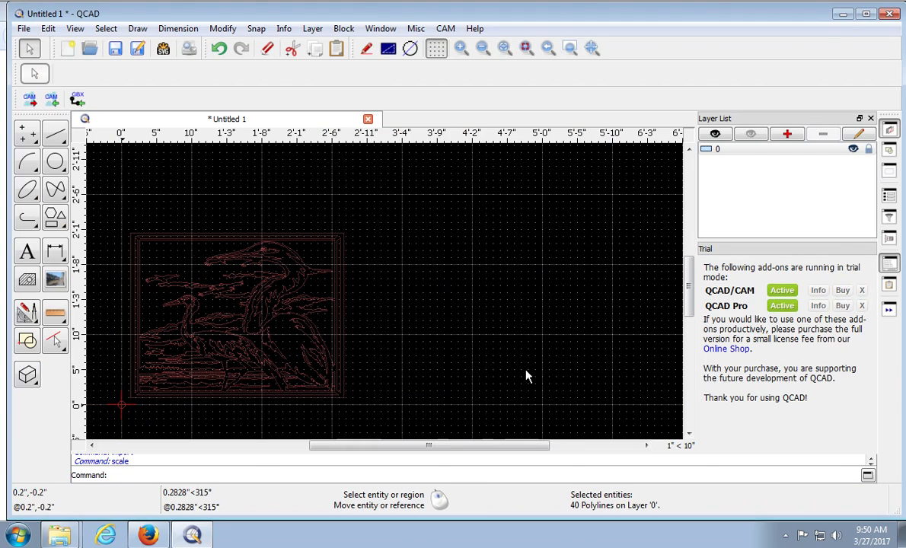
left_click(459, 340)
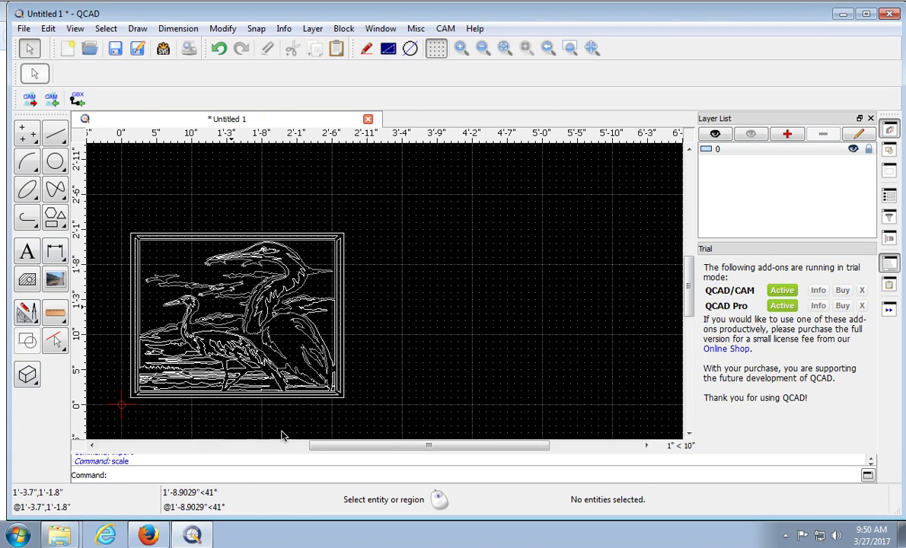
- Save the stretched drawing to the Desktop as heron-stretched in R27 (2013) DXF format
left_click(24, 28)
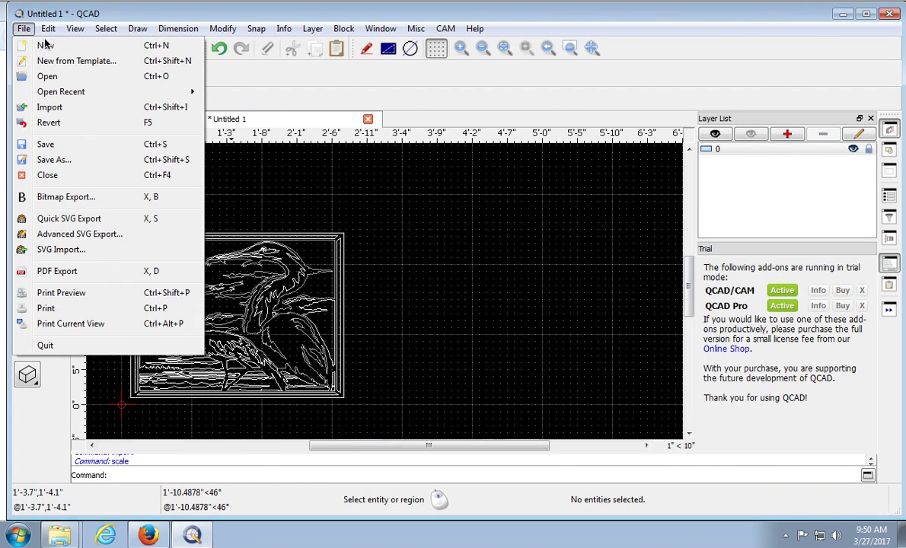
left_click(75, 158)
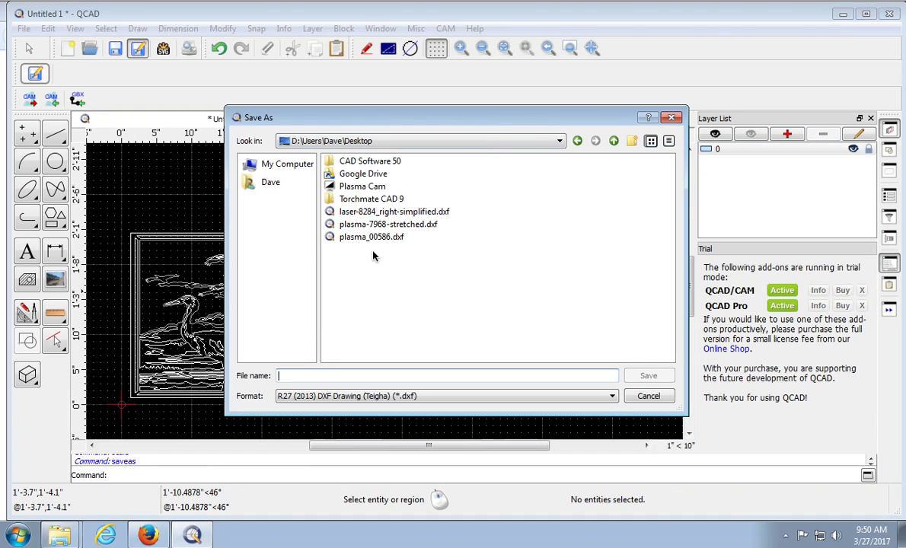
type("heron")
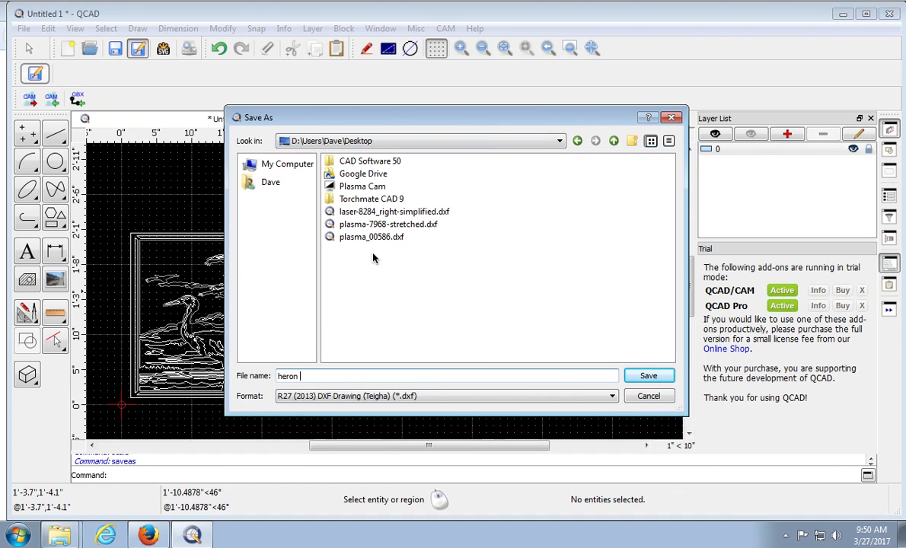
key("BackSpace")
type("-stretched")
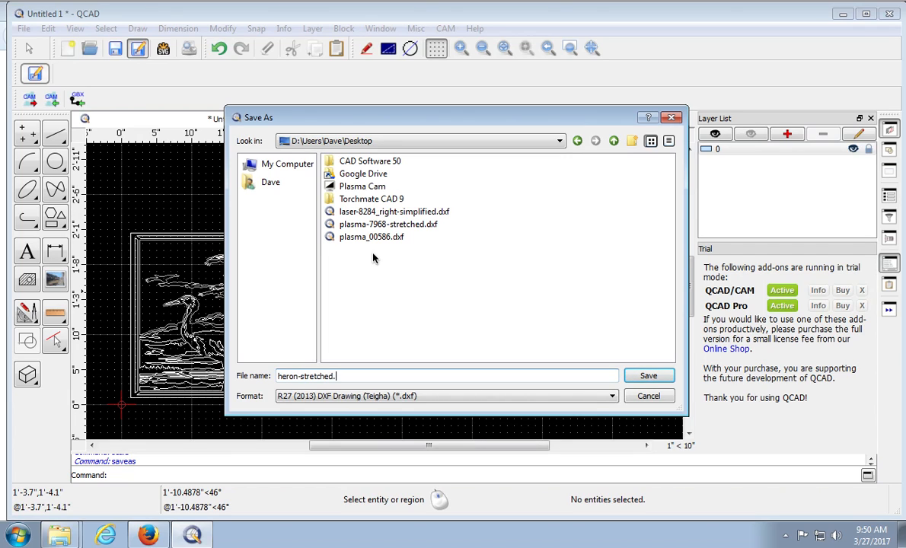
left_click(648, 375)
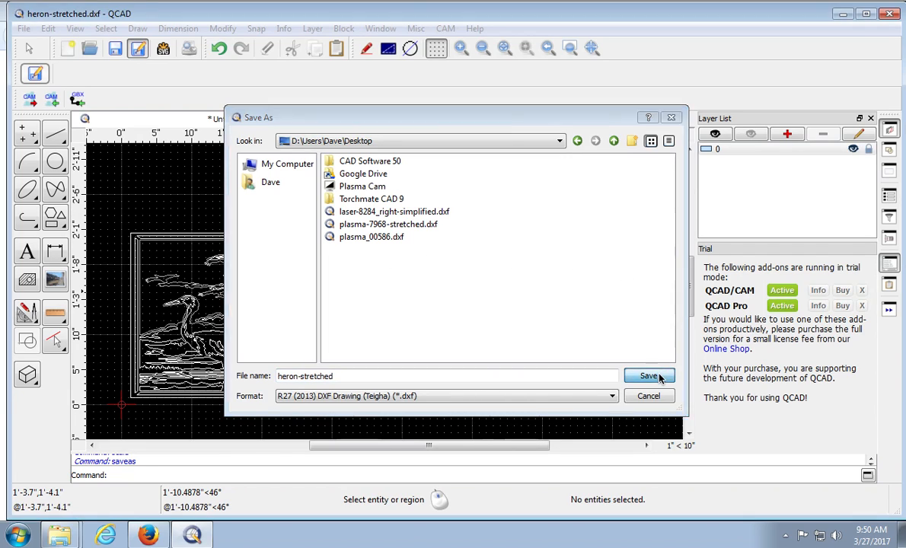